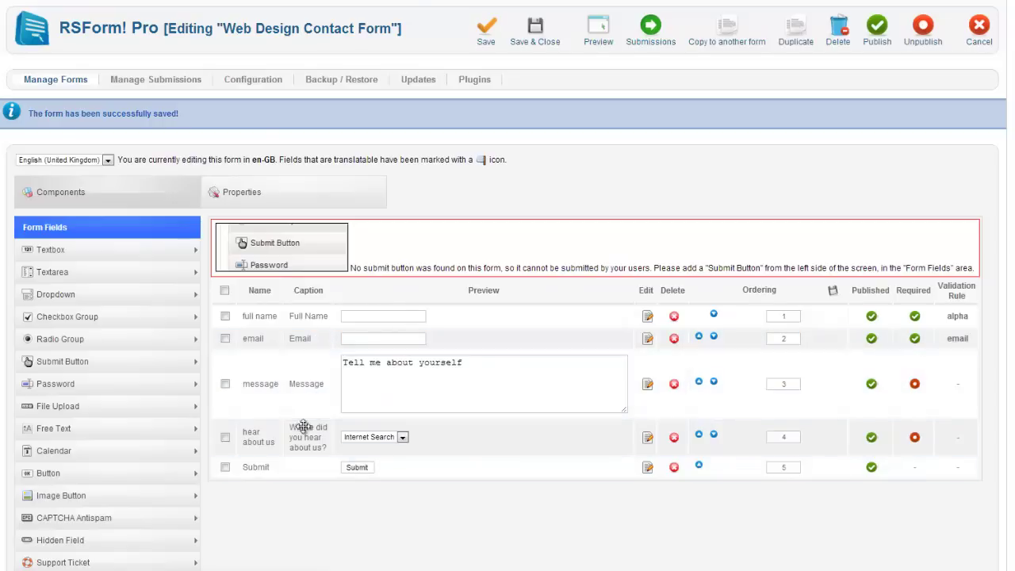
- Create a new textbox field named 'hear about us other' with caption 'Other'
{"action": "left_click", "coordinate": [88, 259]}
{"action": "type", "text": "Other"}
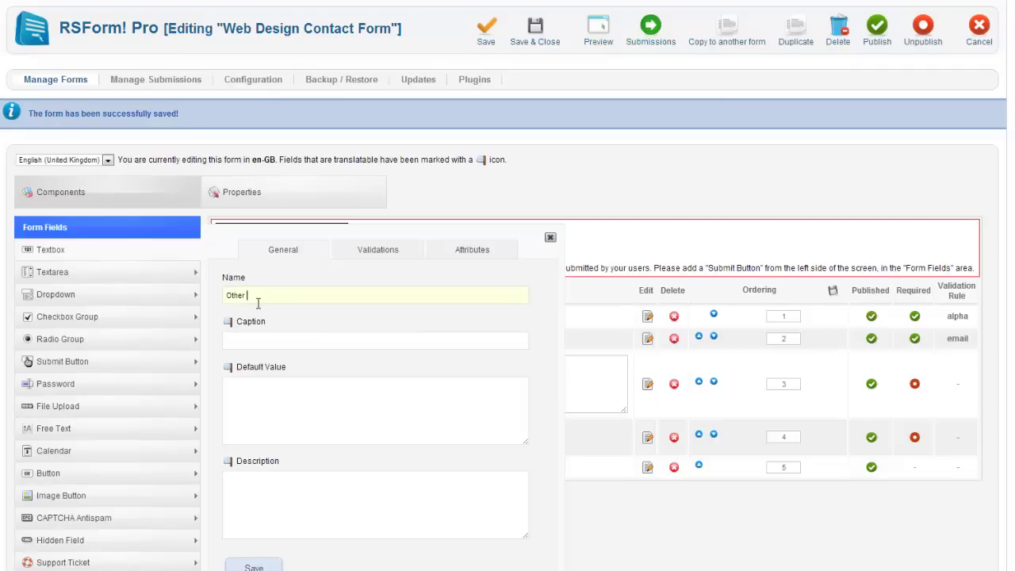
{"action": "left_click", "coordinate": [267, 341]}
{"action": "type", "text": "Other"}
{"action": "double_click", "coordinate": [247, 295]}
{"action": "type", "text": "hear about us o"}
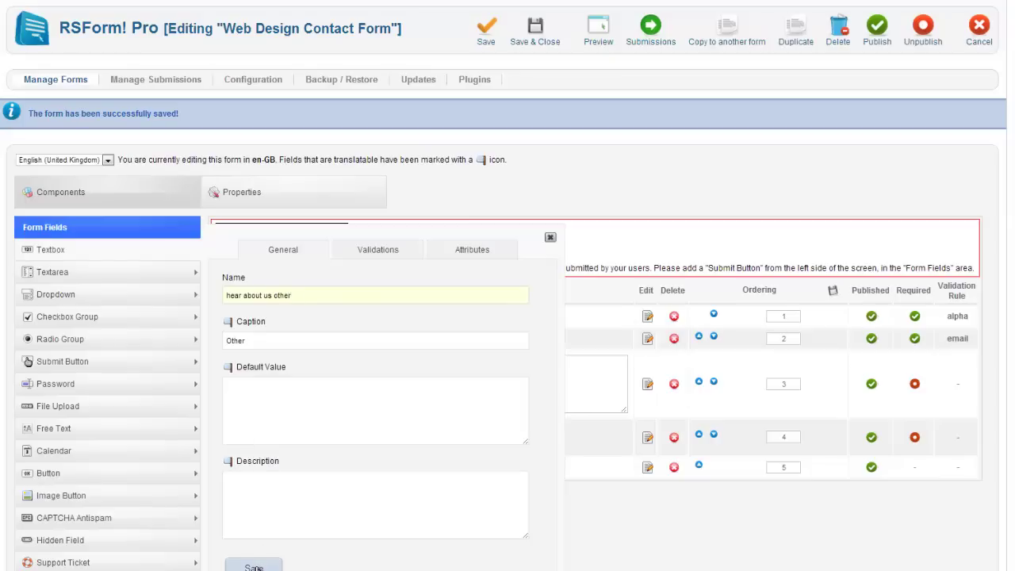
- Review the field's Validations and Attributes settings, then save the textbox
{"action": "left_click", "coordinate": [364, 260]}
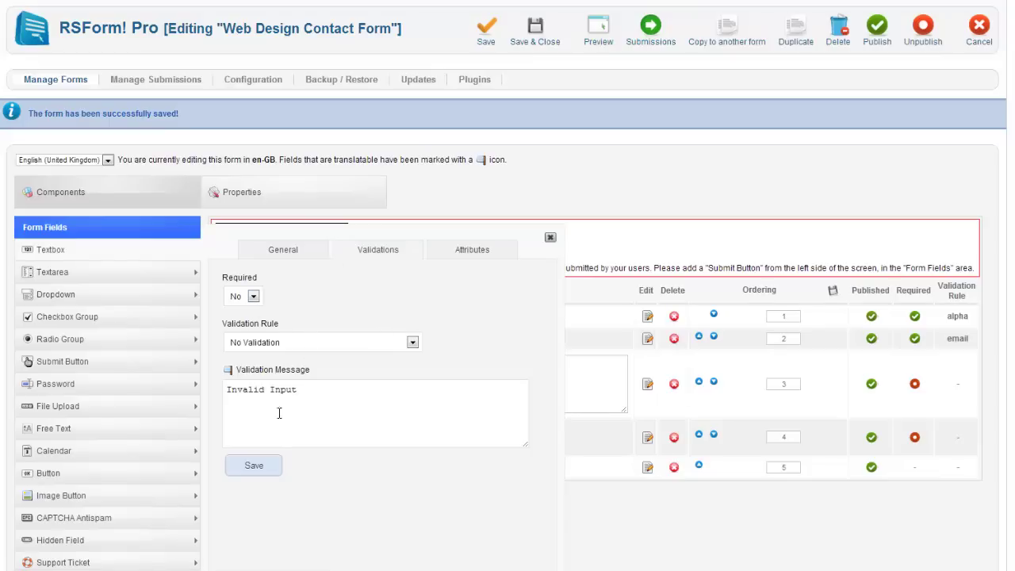
{"action": "left_click", "coordinate": [459, 254]}
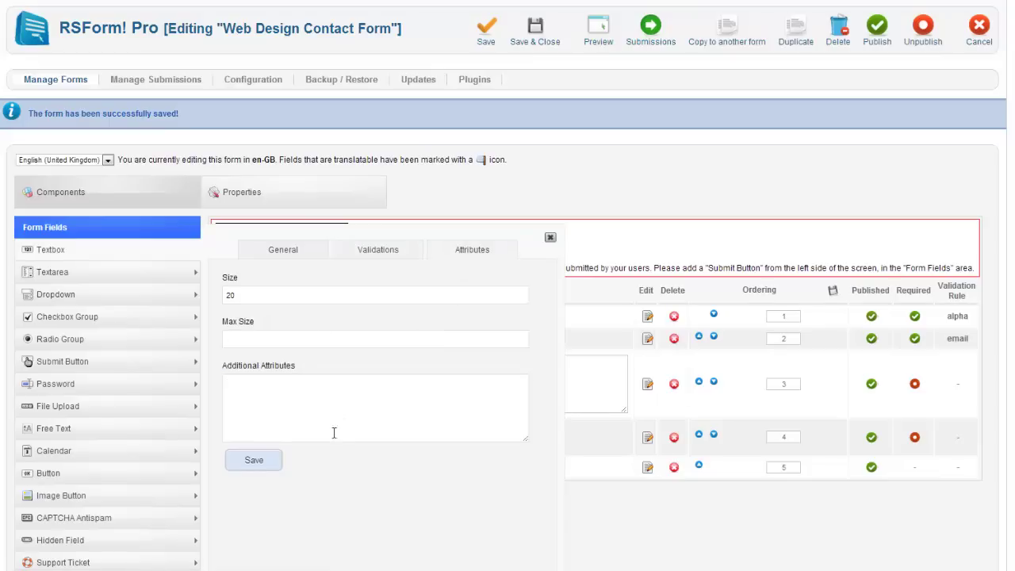
{"action": "left_click", "coordinate": [252, 461]}
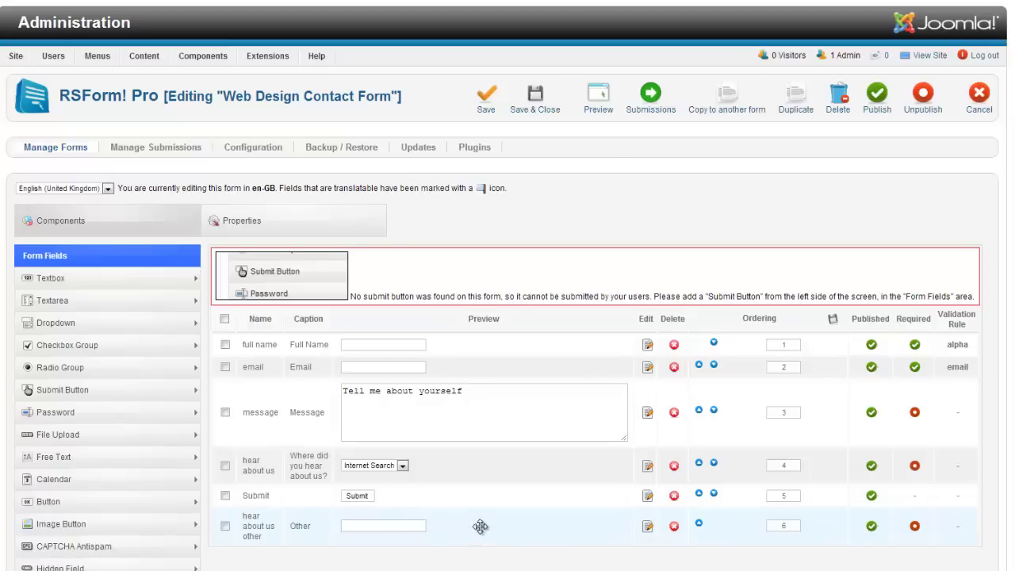
- Drag 'hear about us other' above Submit and append 'Other' to the hear about us dropdown items
{"action": "left_click_drag", "start_coordinate": [478, 521], "coordinate": [474, 503]}
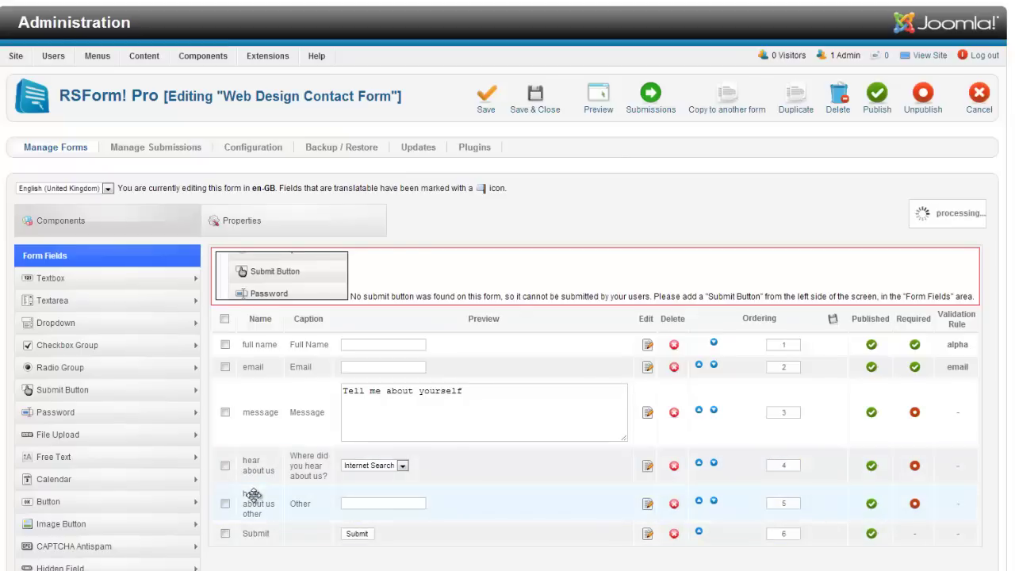
{"action": "left_click", "coordinate": [648, 467]}
{"action": "type", "text": "Ot"}
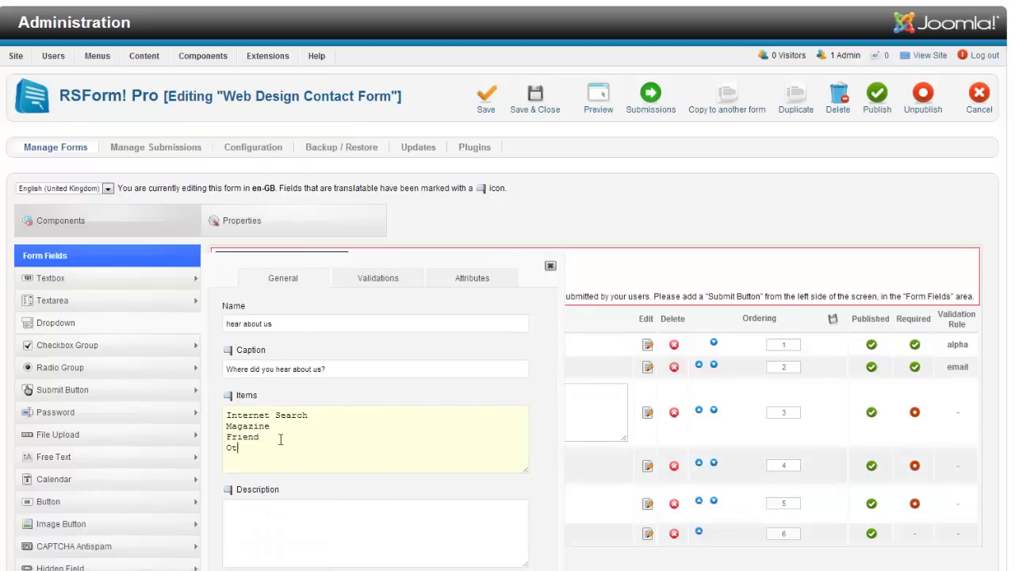
{"action": "type", "text": "her"}
{"action": "scroll", "coordinate": [538, 436], "scroll_direction": "down", "scroll_amount": 2}
{"action": "scroll", "coordinate": [538, 436], "scroll_direction": "down", "scroll_amount": 2}
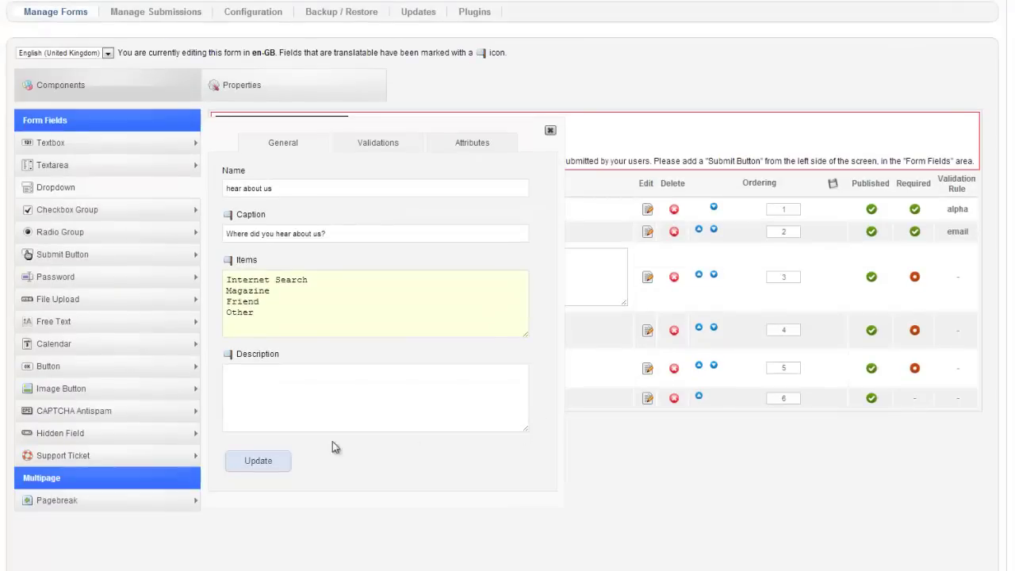
{"action": "left_click", "coordinate": [258, 462]}
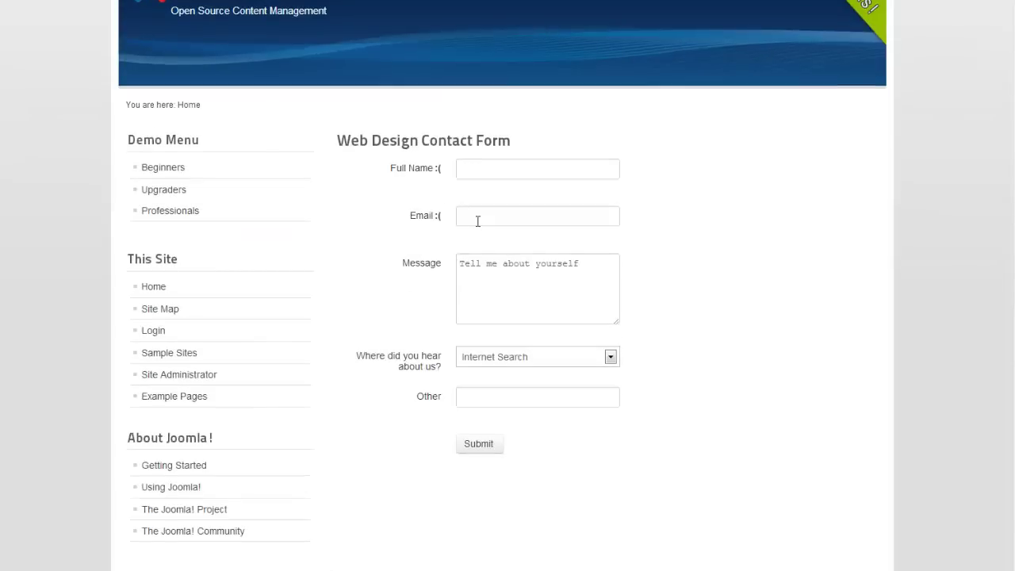
- On the live form, pick Other then Internet Search; the Other box stays visible for both
{"action": "left_click", "coordinate": [488, 363]}
{"action": "left_click", "coordinate": [503, 437]}
{"action": "left_click", "coordinate": [514, 366]}
{"action": "left_click", "coordinate": [487, 377]}
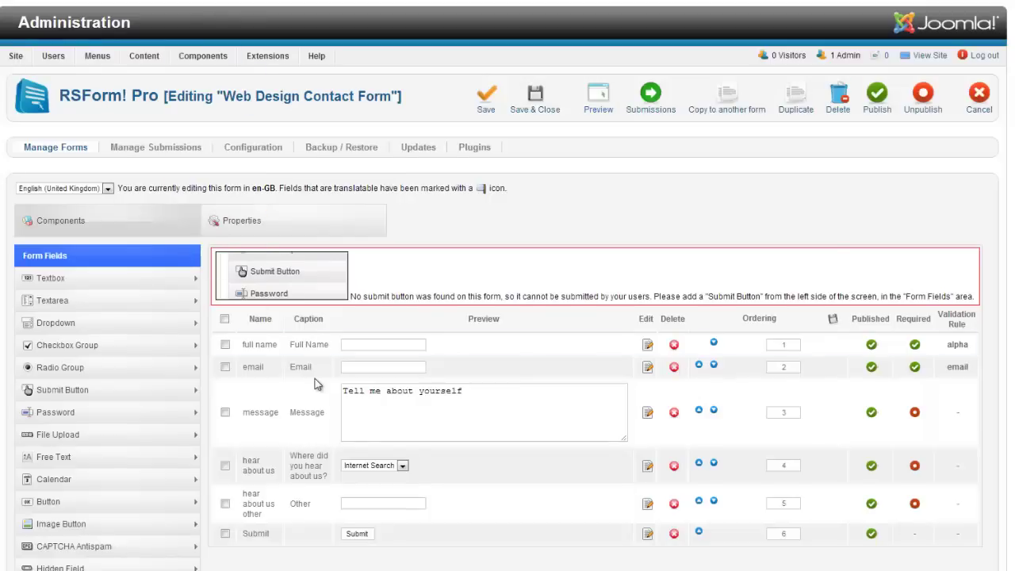
- Inspect and close the Other field's settings, then open Properties > Conditional Fields for a new rule
{"action": "scroll", "coordinate": [342, 398], "scroll_direction": "down", "scroll_amount": 3}
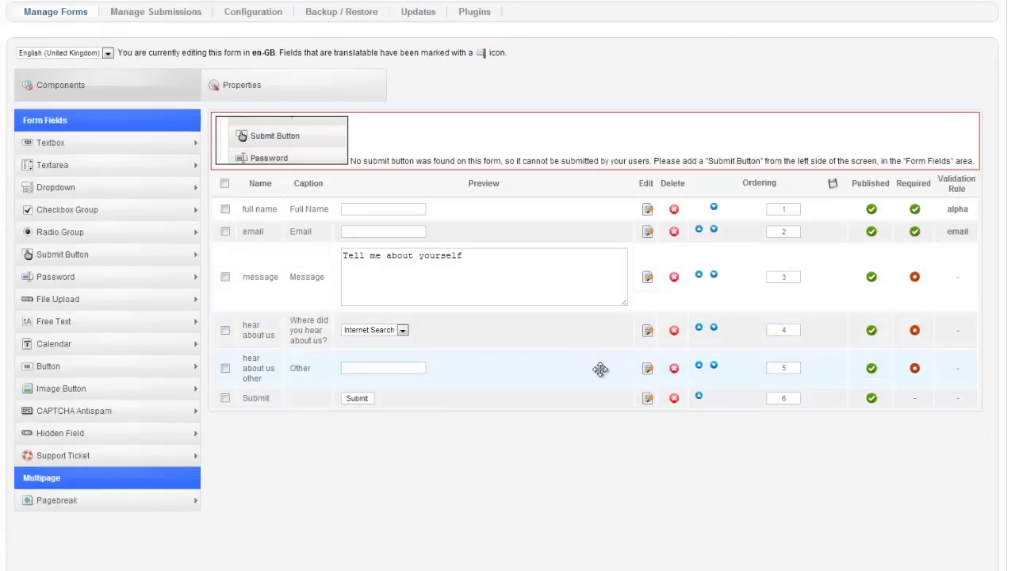
{"action": "left_click", "coordinate": [647, 370]}
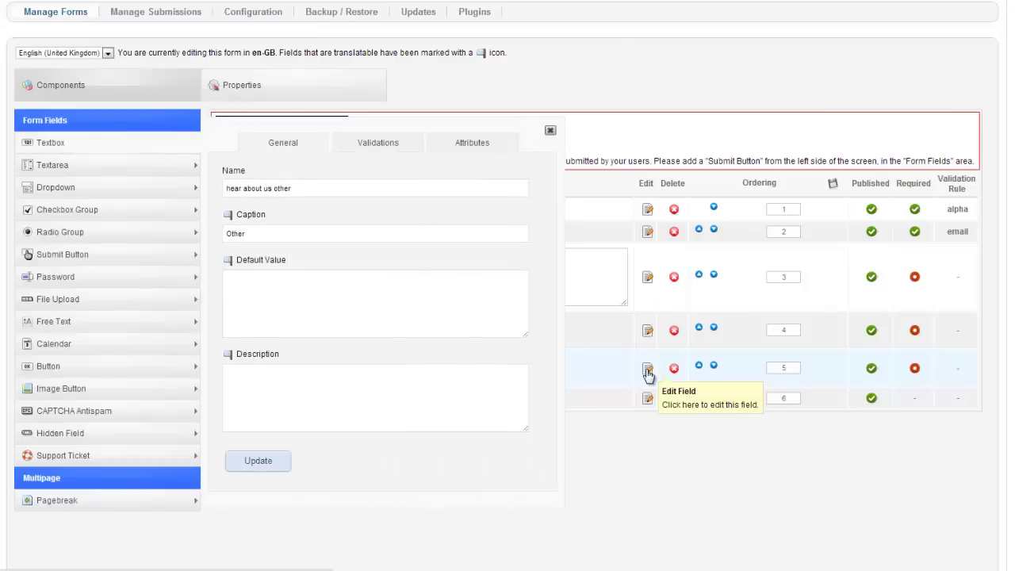
{"action": "left_click", "coordinate": [551, 130]}
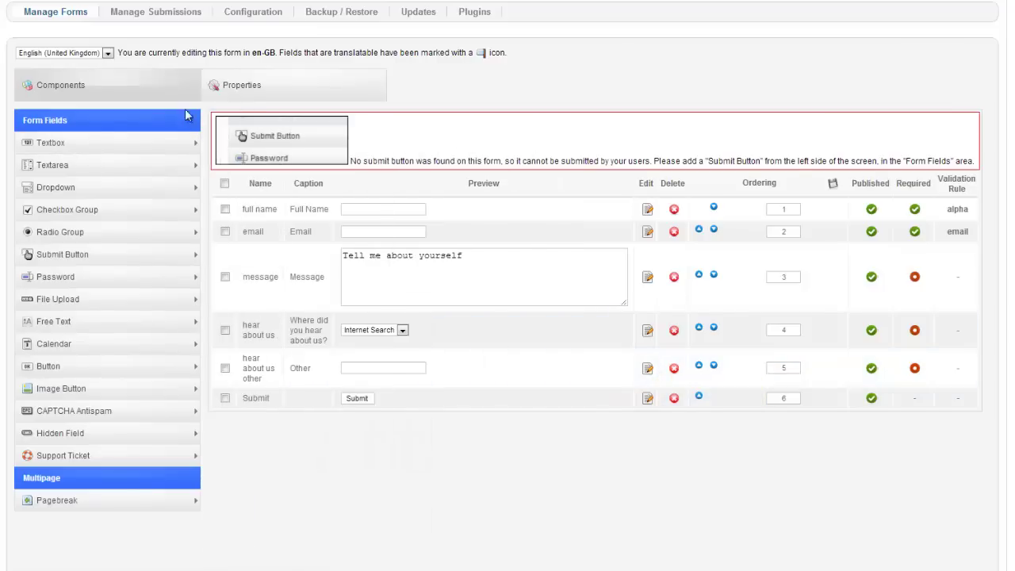
{"action": "left_click", "coordinate": [265, 93]}
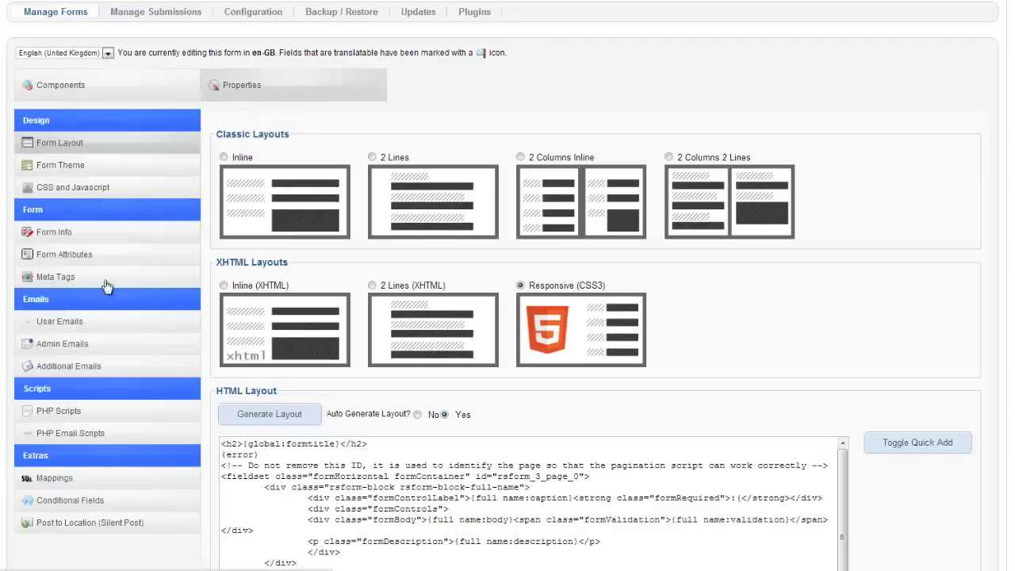
{"action": "left_click", "coordinate": [111, 501]}
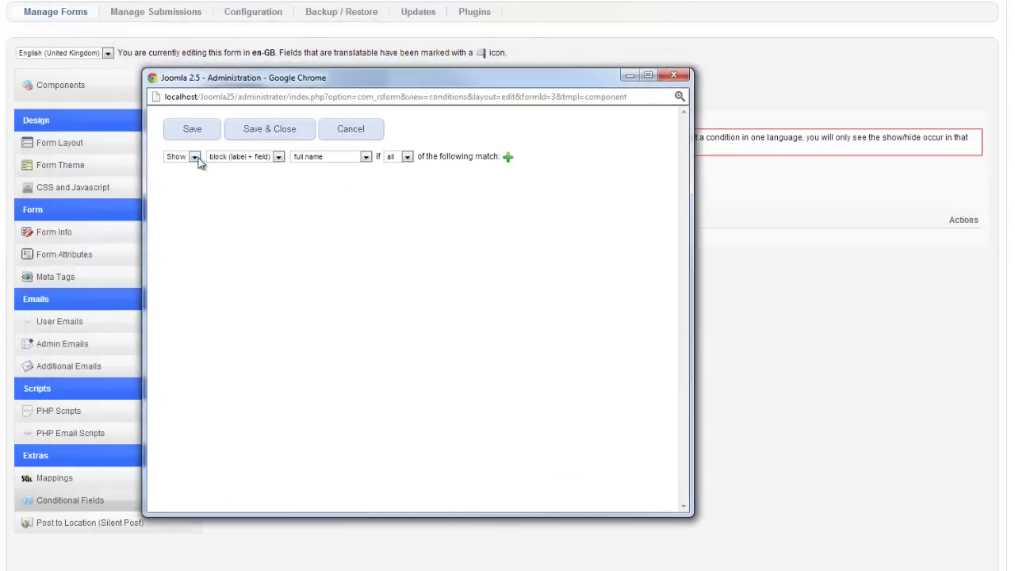
- Set the rule to Show the 'hear about us other' block (label + field), matching all conditions
{"action": "left_click", "coordinate": [194, 157]}
{"action": "left_click", "coordinate": [191, 175]}
{"action": "left_click", "coordinate": [278, 158]}
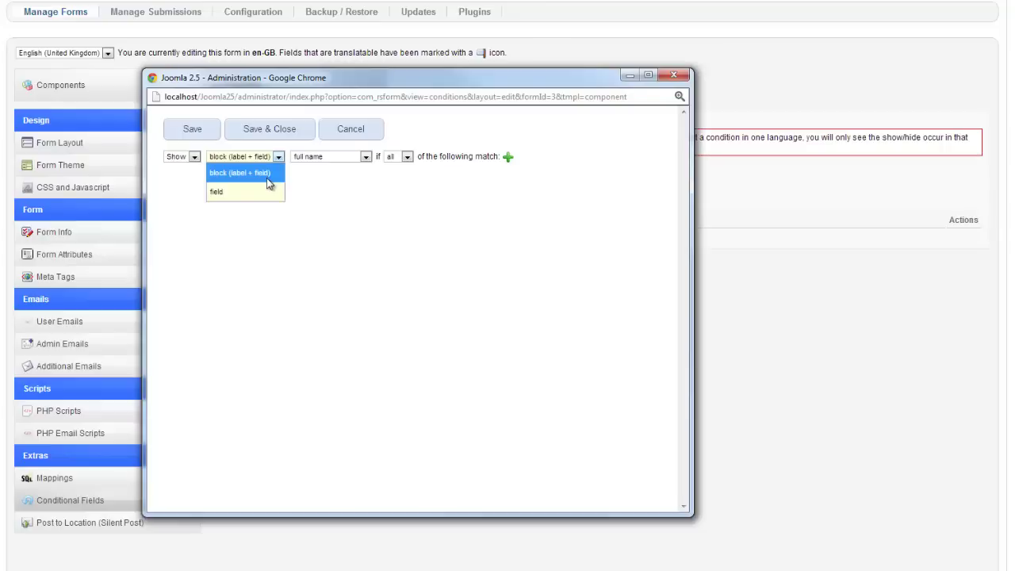
{"action": "left_click", "coordinate": [266, 177]}
{"action": "left_click", "coordinate": [364, 157]}
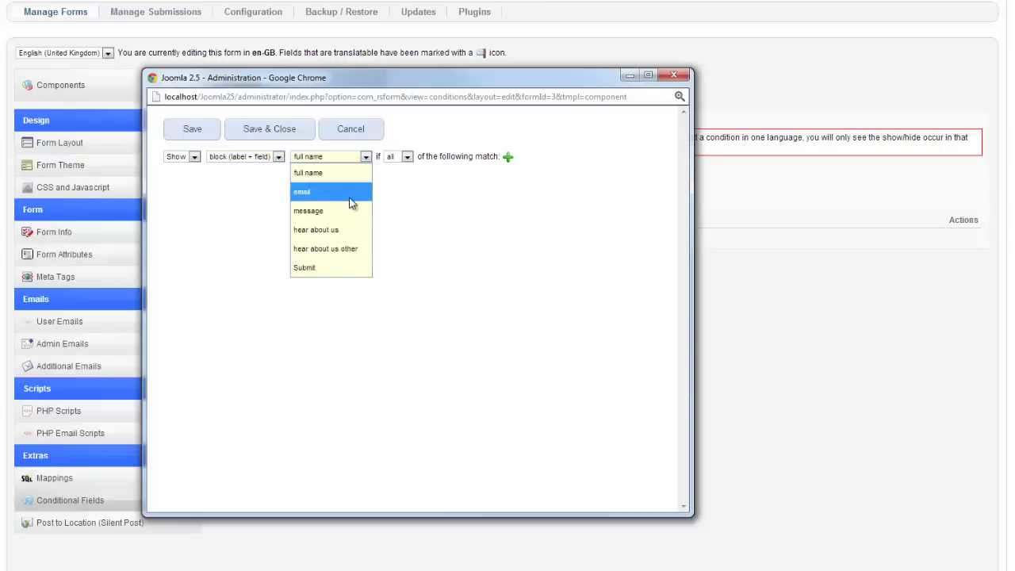
{"action": "left_click", "coordinate": [352, 249]}
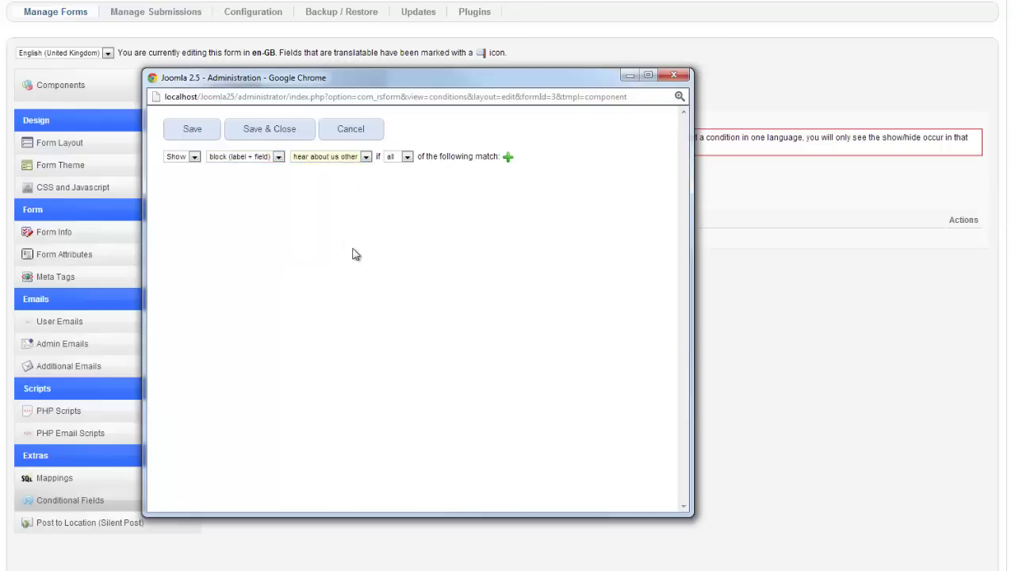
{"action": "left_click", "coordinate": [407, 160]}
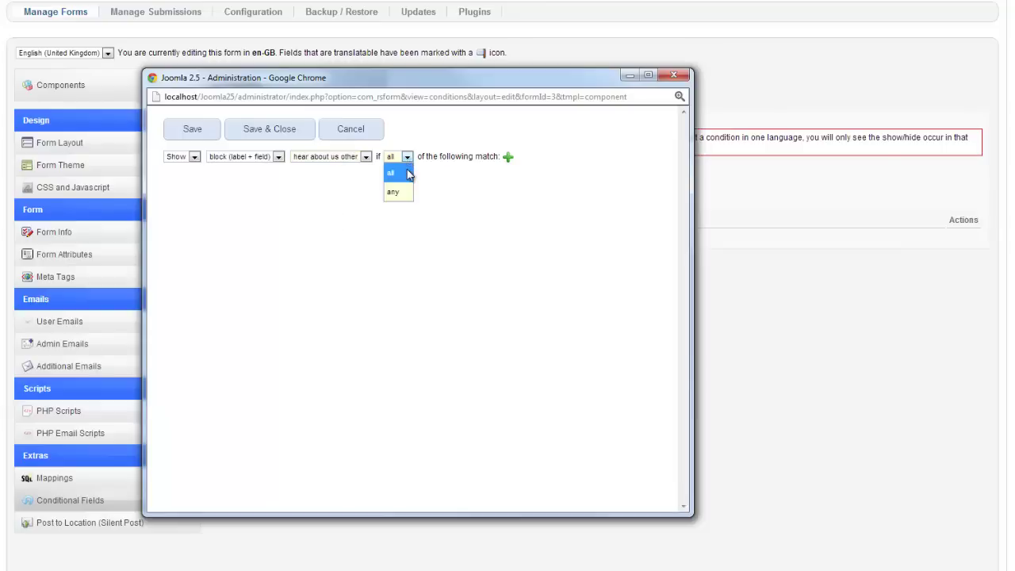
{"action": "left_click", "coordinate": [408, 173]}
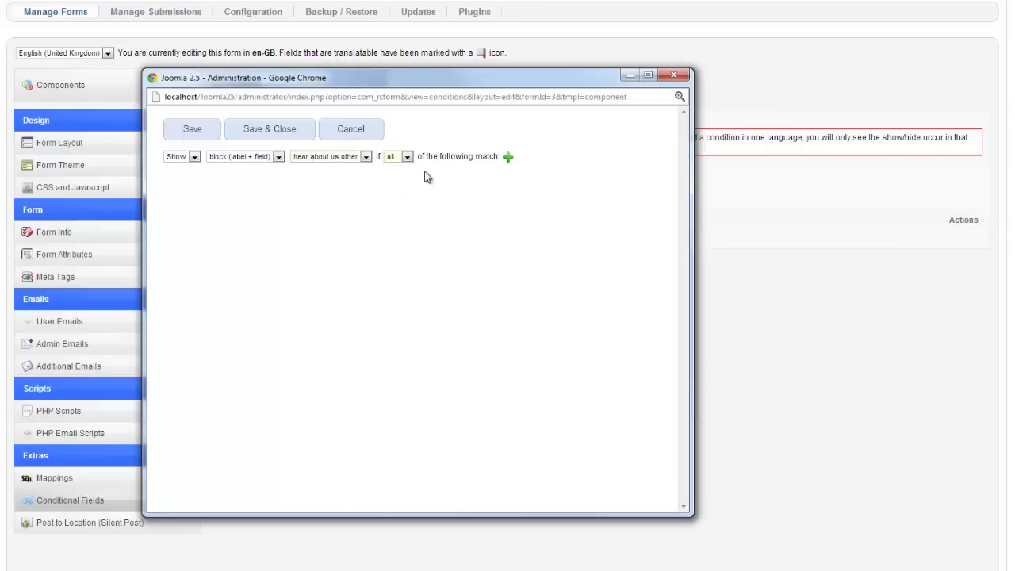
- Add the condition 'hear about us is Other' and save the rule
{"action": "left_click", "coordinate": [508, 158]}
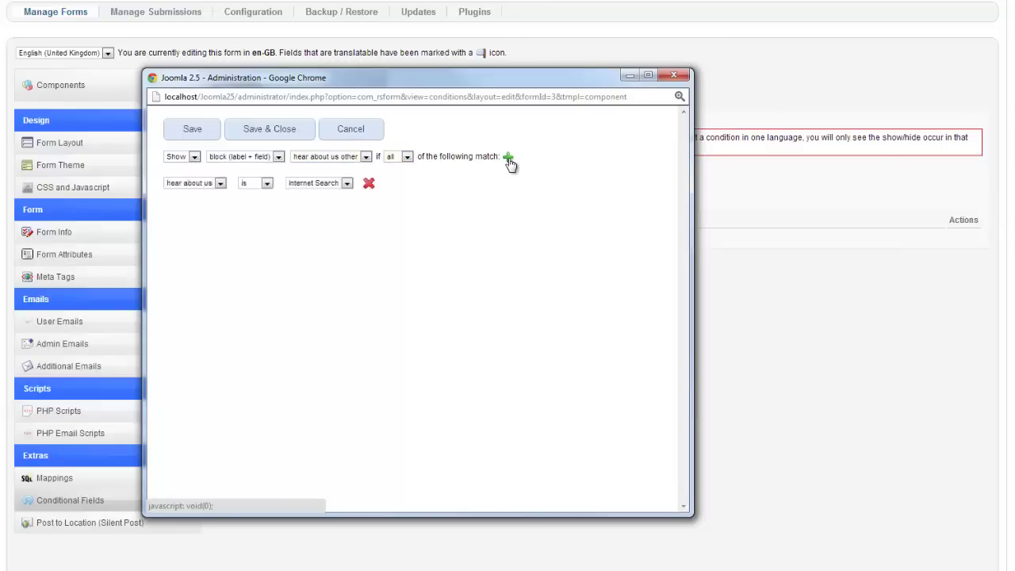
{"action": "left_click", "coordinate": [220, 184]}
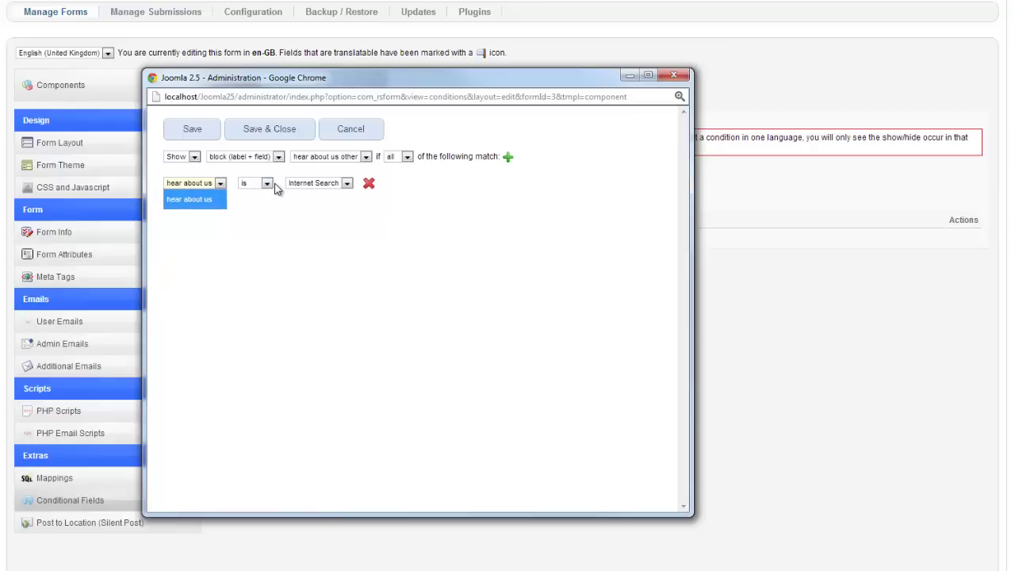
{"action": "left_click", "coordinate": [347, 183]}
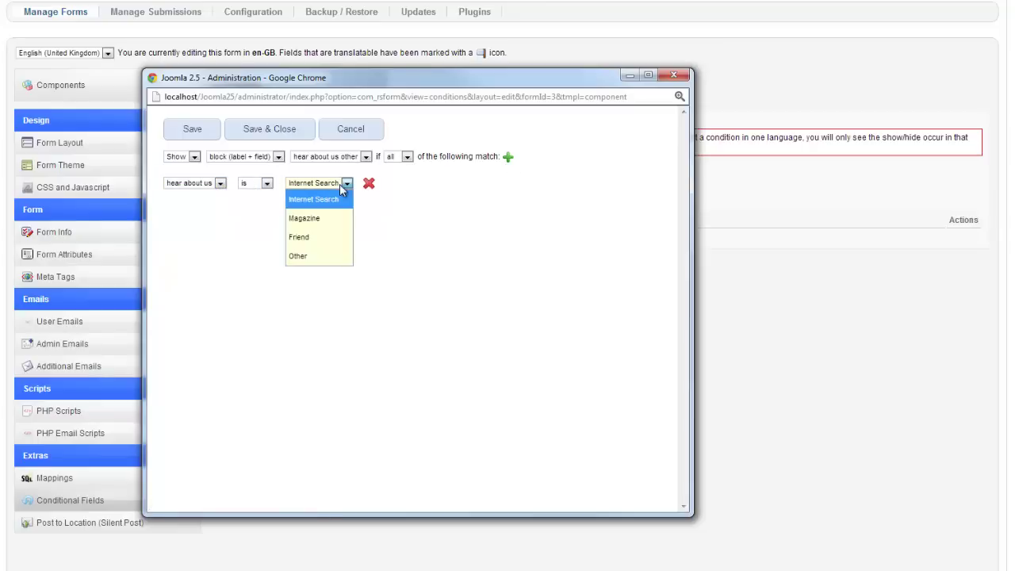
{"action": "left_click", "coordinate": [336, 255]}
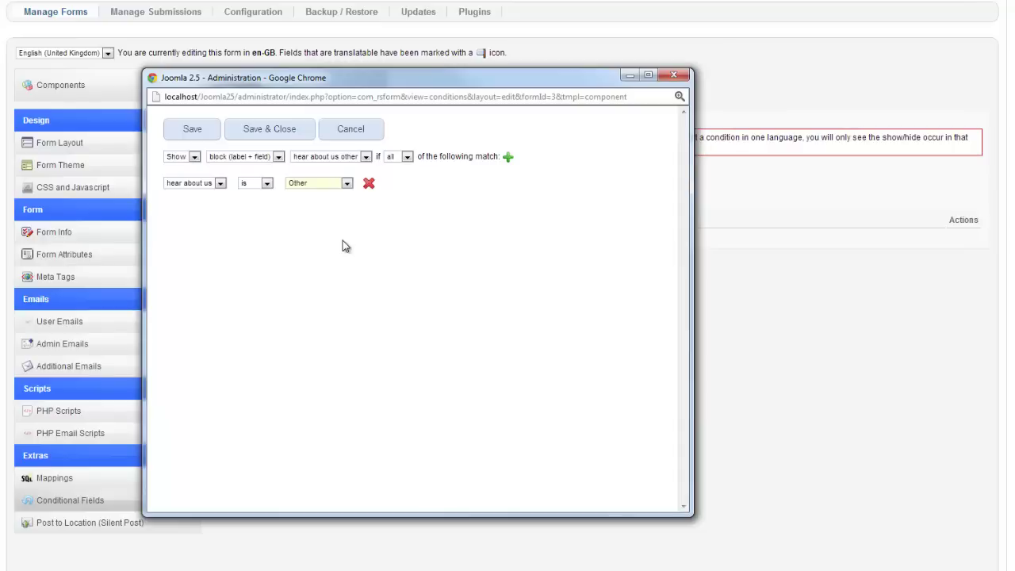
{"action": "left_click", "coordinate": [251, 139]}
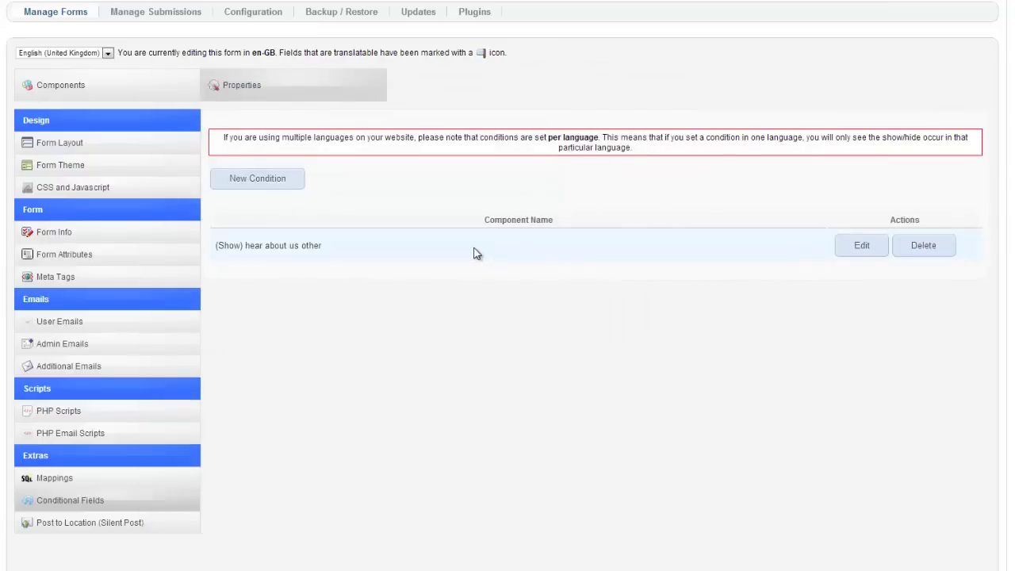
- Confirm the new rule is listed under Conditional Fields and save the contact form
{"action": "scroll", "coordinate": [475, 252], "scroll_direction": "up", "scroll_amount": 2}
{"action": "left_click", "coordinate": [485, 27]}
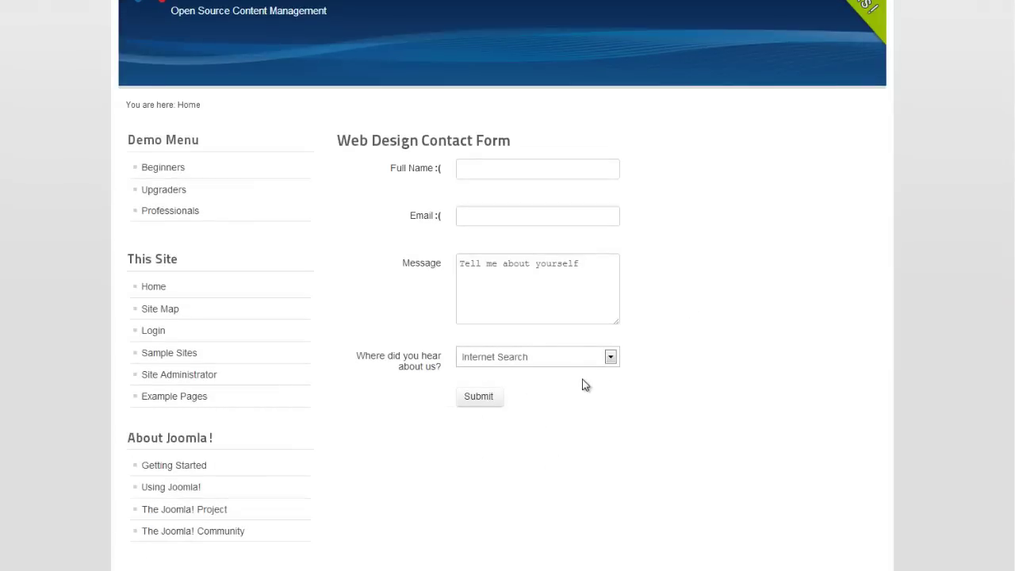
- Select Other in the hear-about-us dropdown and enter 'Radio' in the revealed Other box
{"action": "left_click", "coordinate": [567, 362]}
{"action": "left_click", "coordinate": [567, 434]}
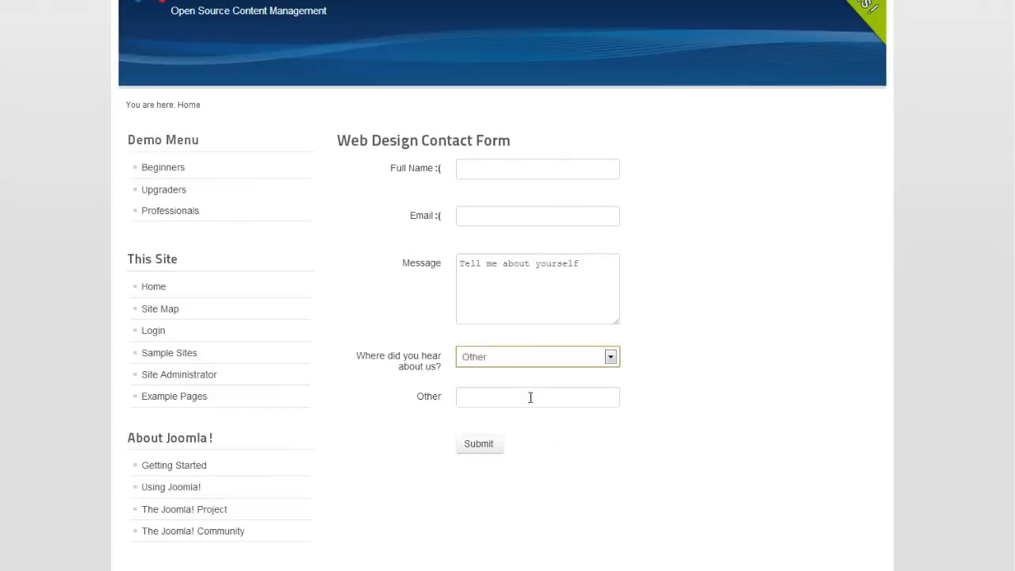
{"action": "left_click", "coordinate": [468, 396]}
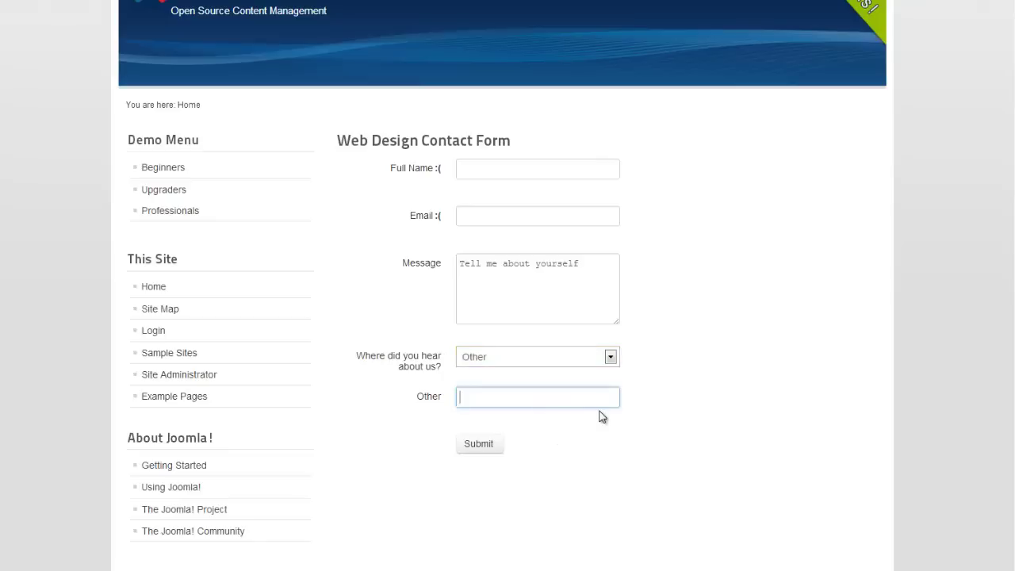
{"action": "type", "text": "Radio"}
{"action": "left_click", "coordinate": [667, 381]}
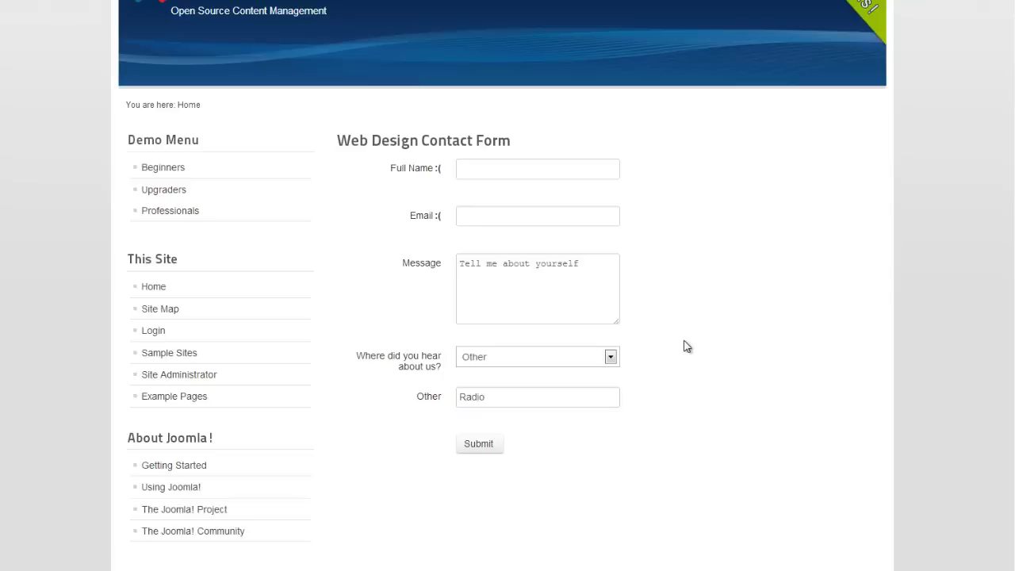